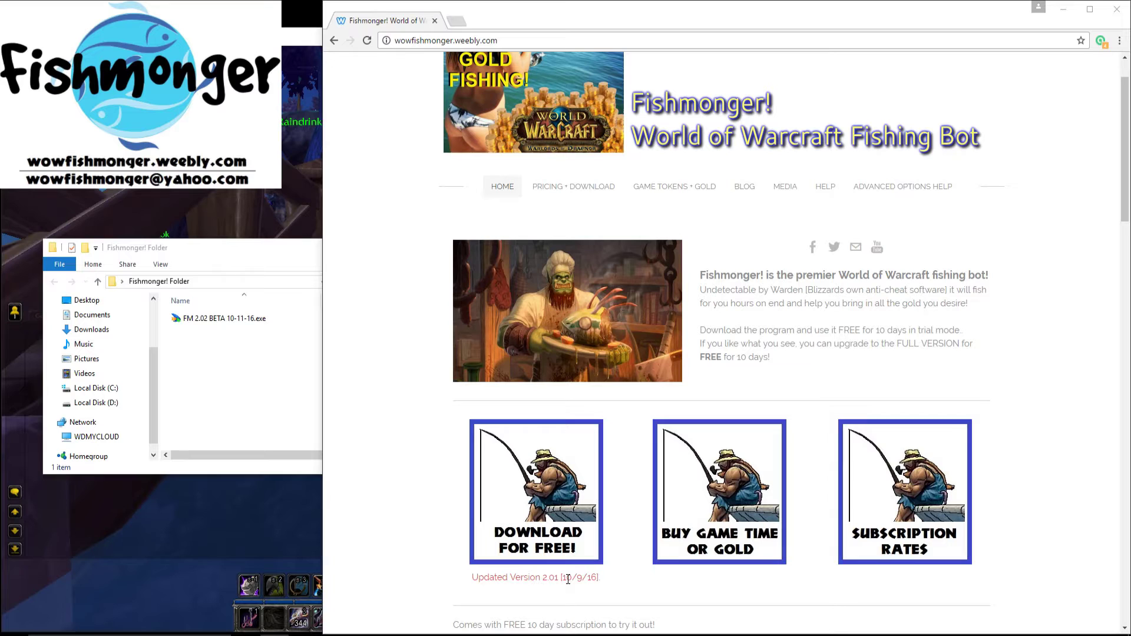
- Minimize the Chrome window to reveal the game and the Fishmonger! Folder
click(1059, 15)
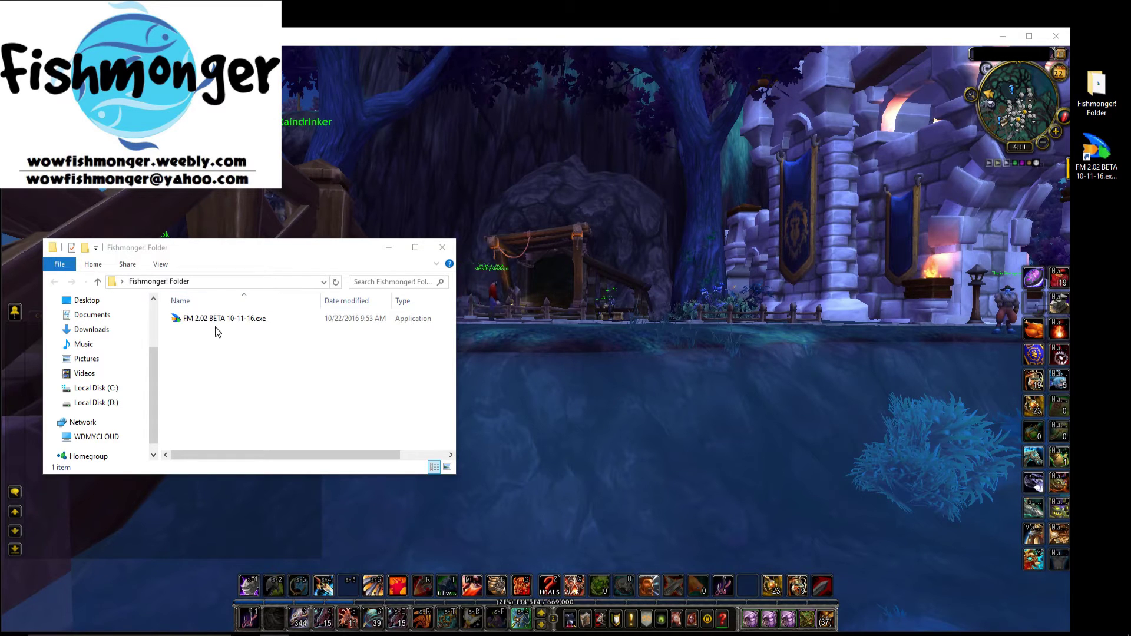
- Close the Fishmonger! Folder window in File Explorer
click(442, 247)
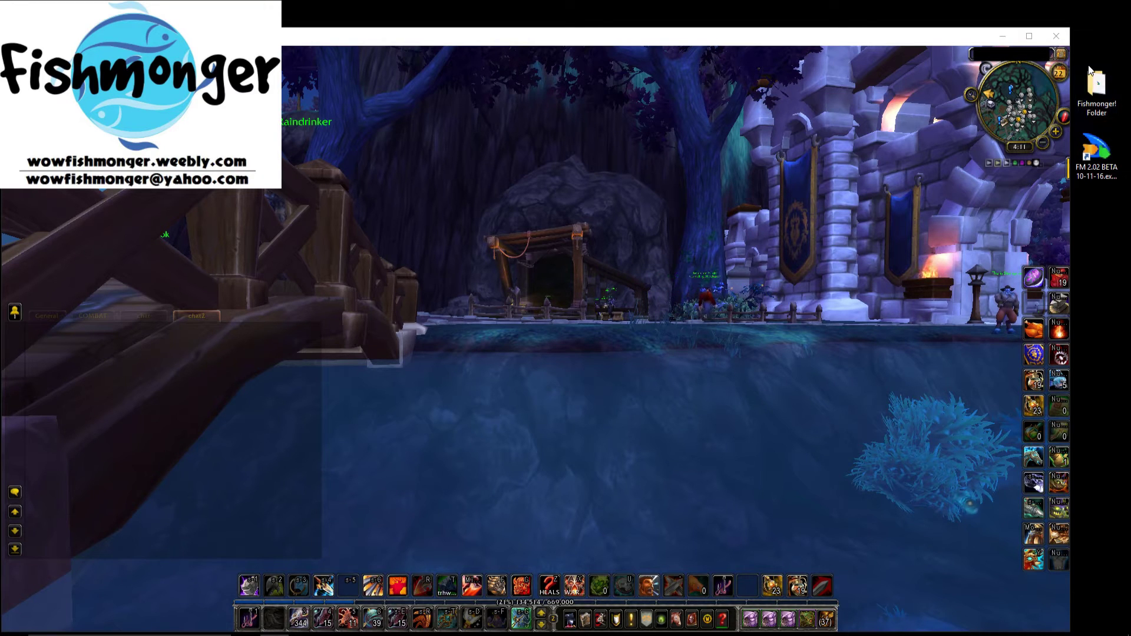
- Launch the FM 2.02 BETA installer from the desktop and pass its welcome page
double_click(1100, 148)
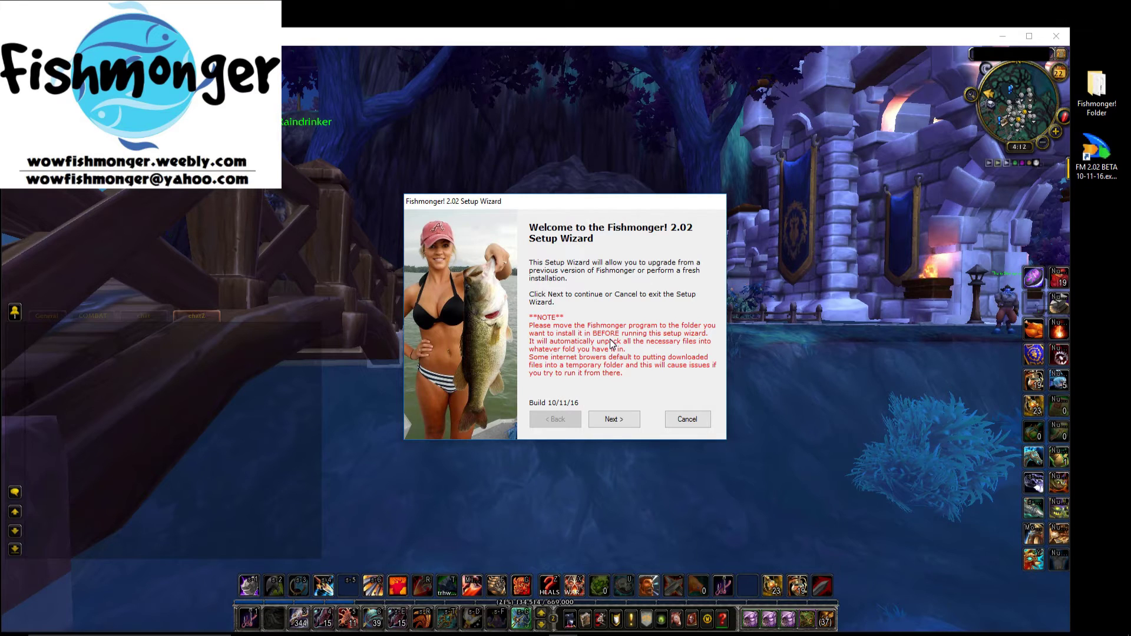
click(618, 420)
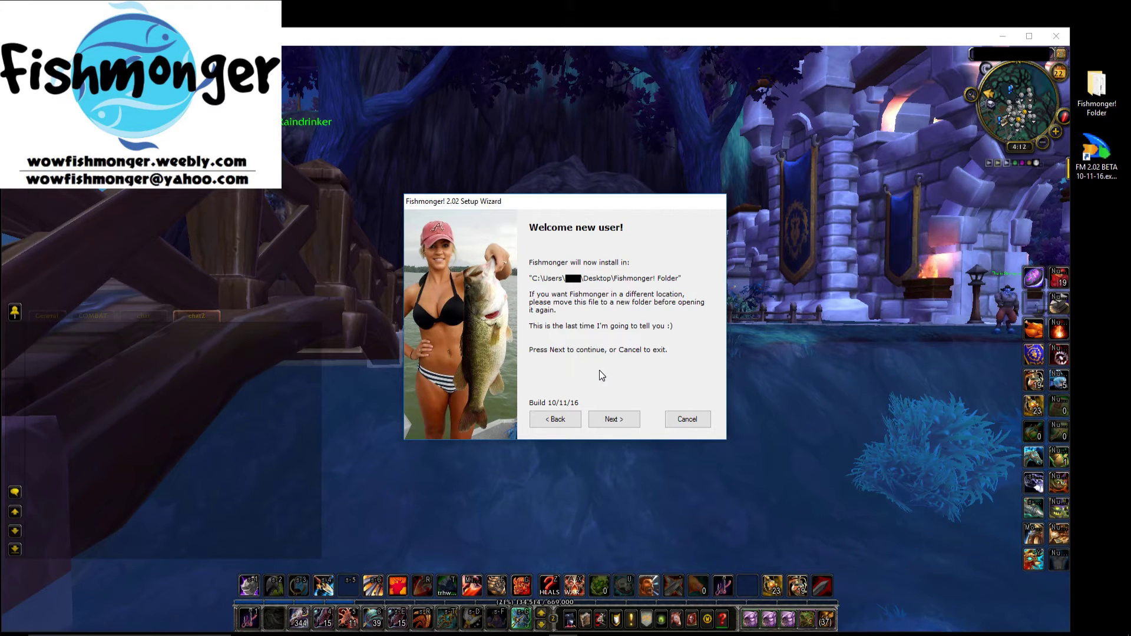
- Accept the install location and finish setup, launching Fishmonger! in Trial Version mode
click(614, 418)
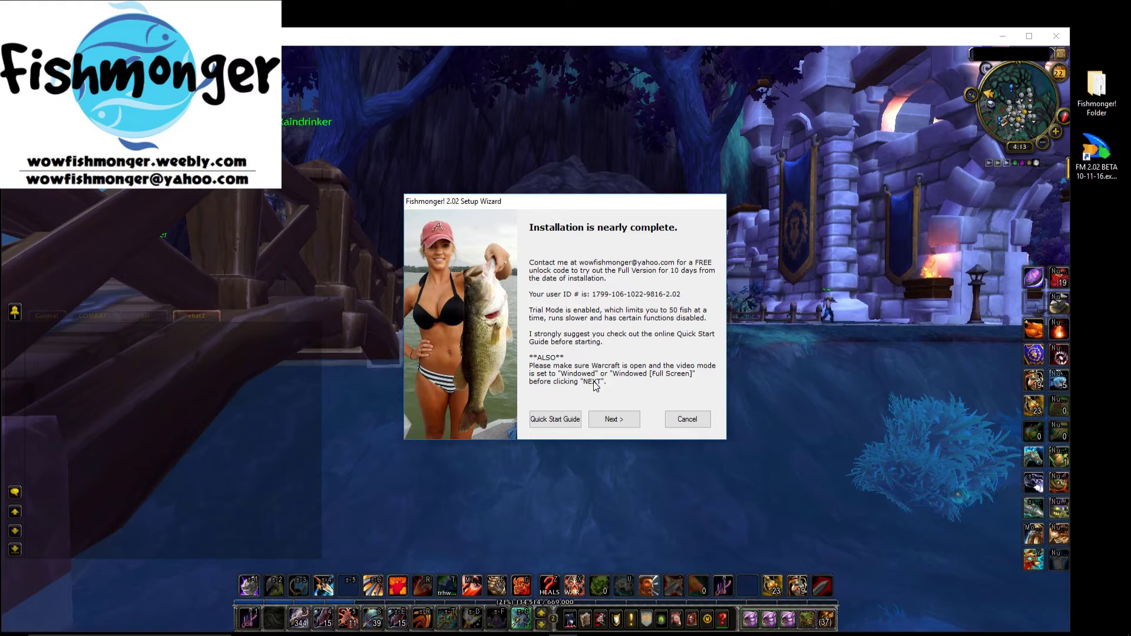
click(613, 416)
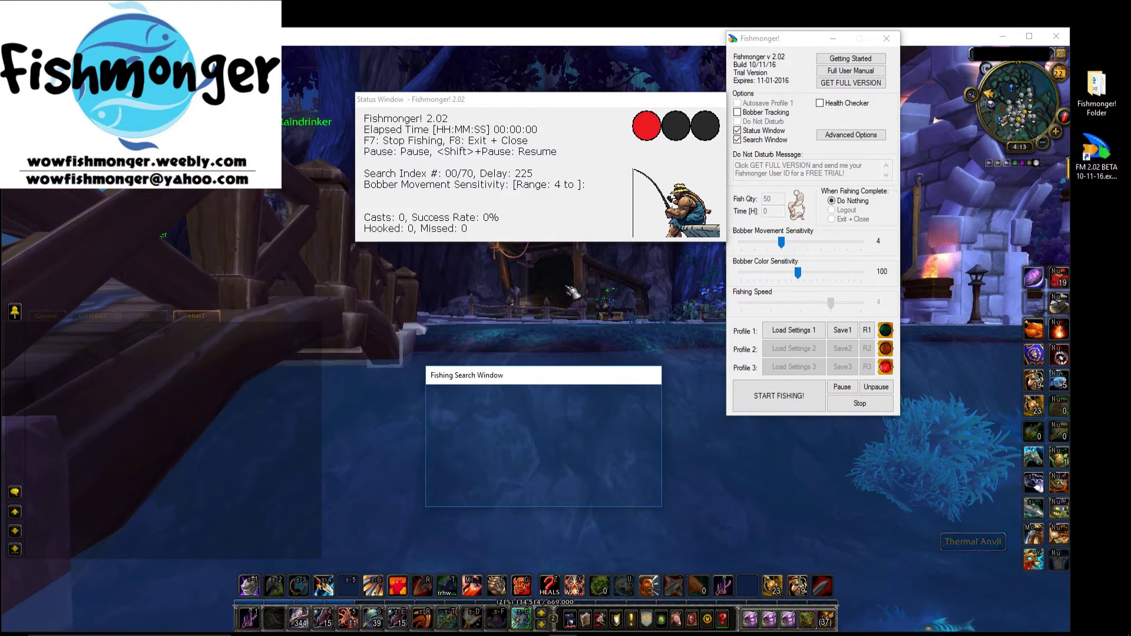
- Drag the Fishmonger! main window down beside the Status window
drag(773, 46, 774, 152)
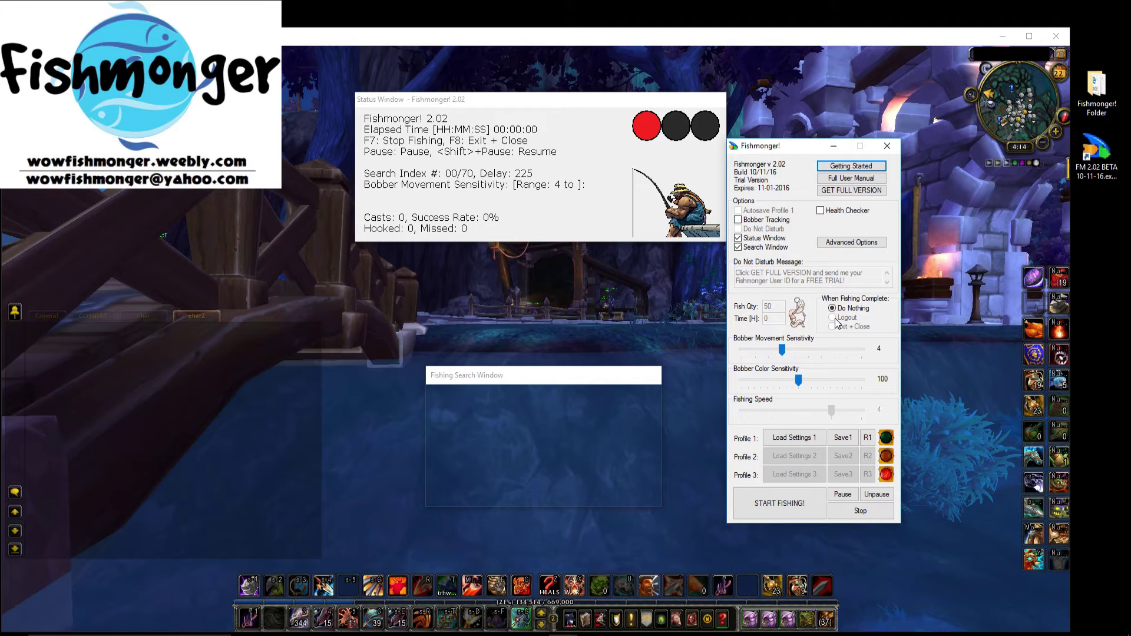
click(743, 239)
click(748, 247)
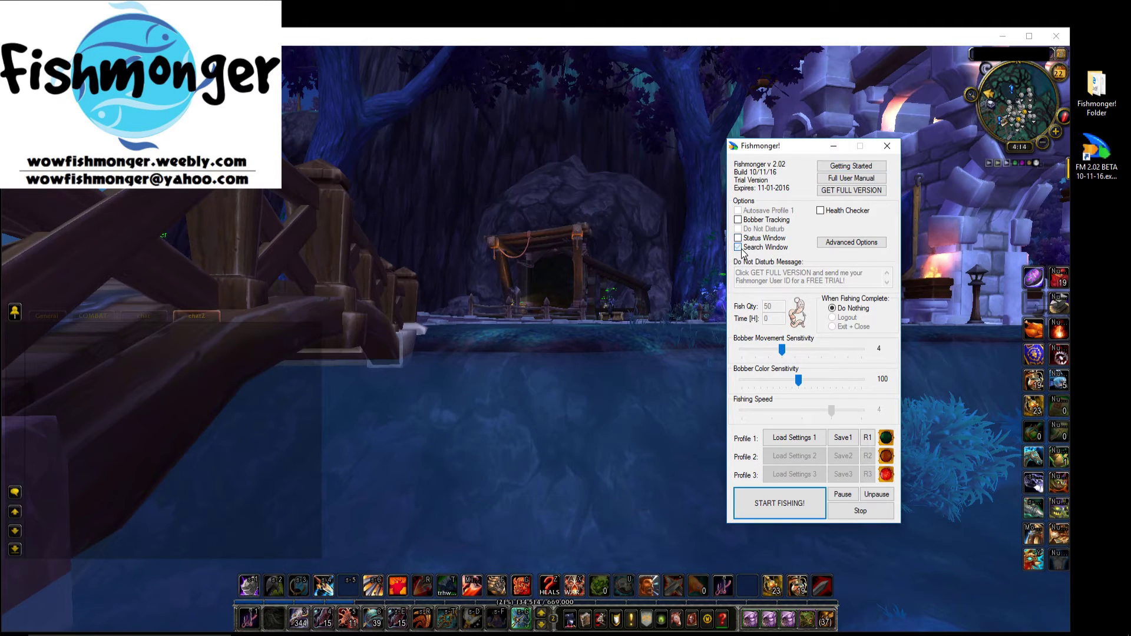
click(748, 247)
click(743, 239)
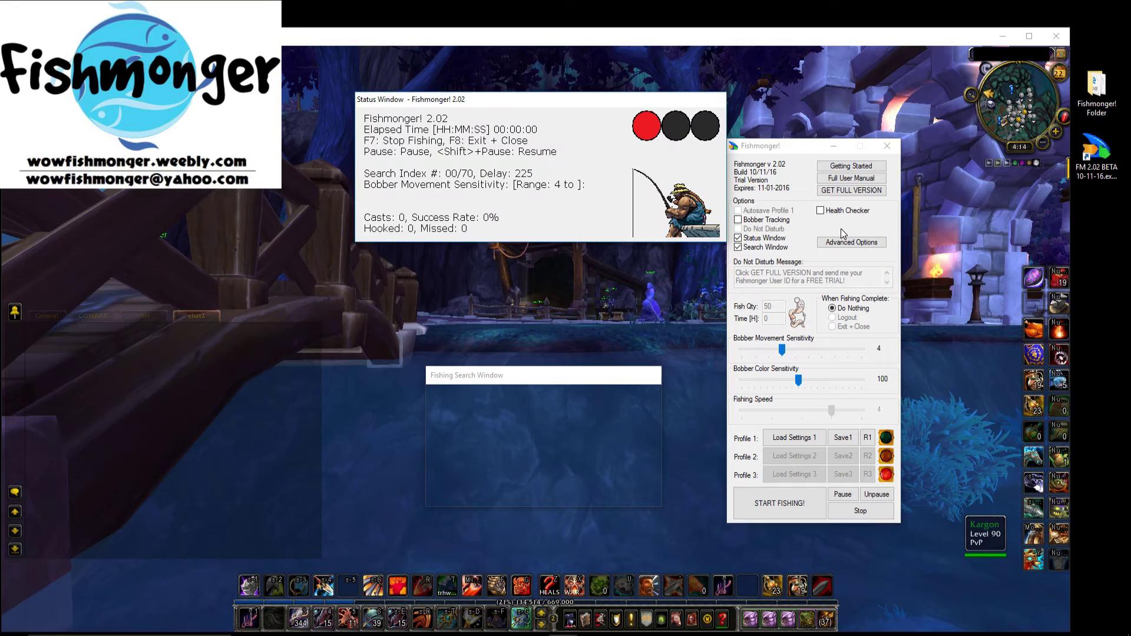
click(844, 244)
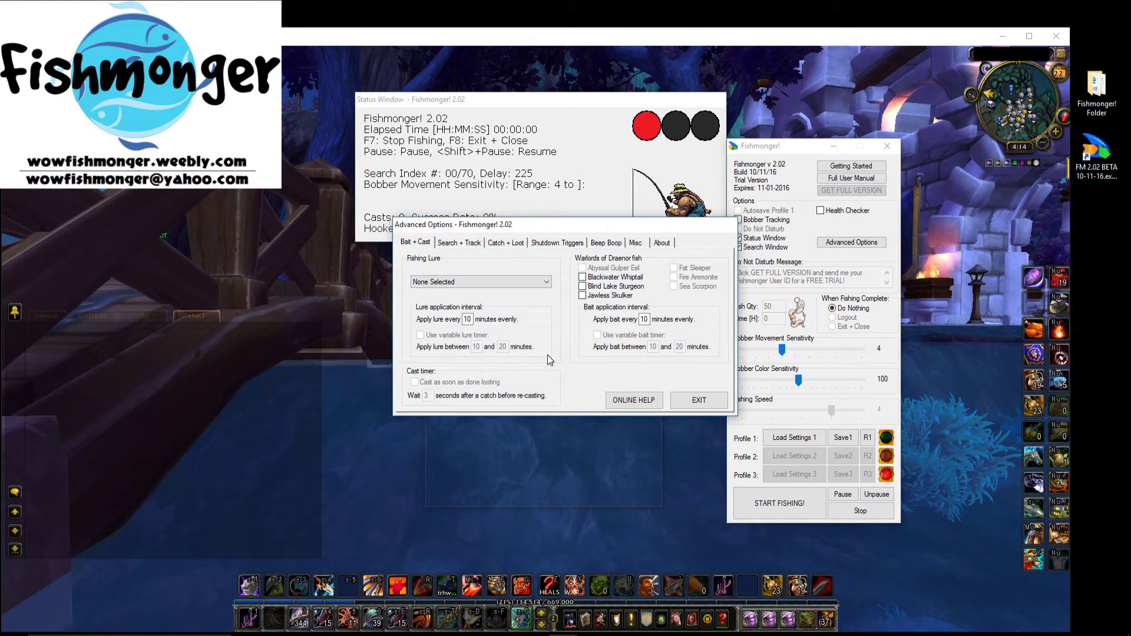
click(460, 243)
click(515, 243)
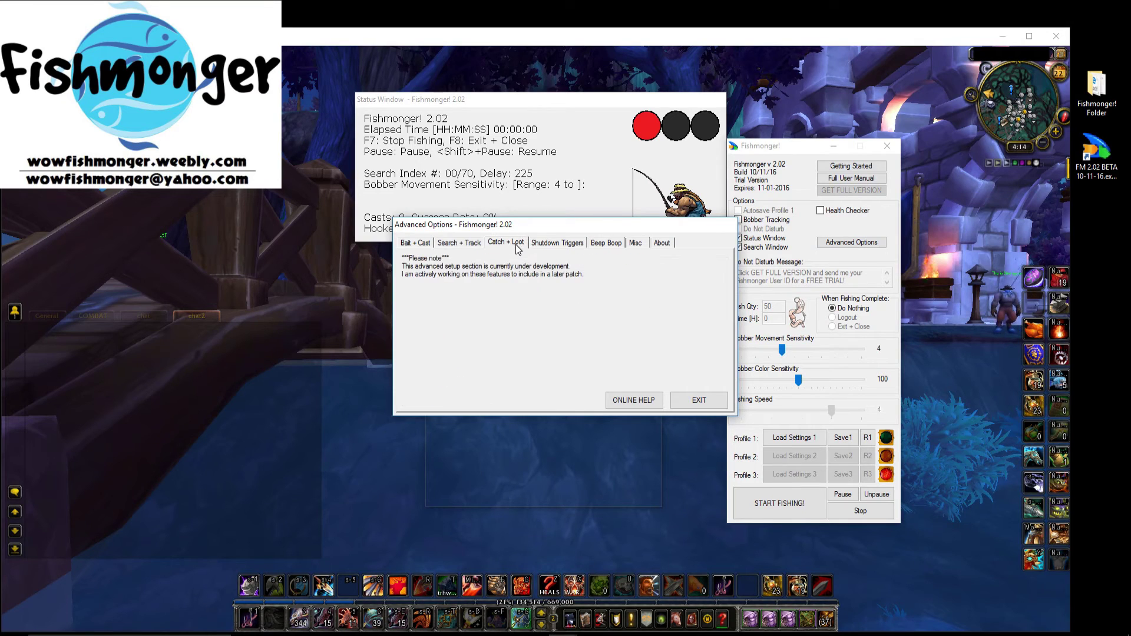
click(542, 243)
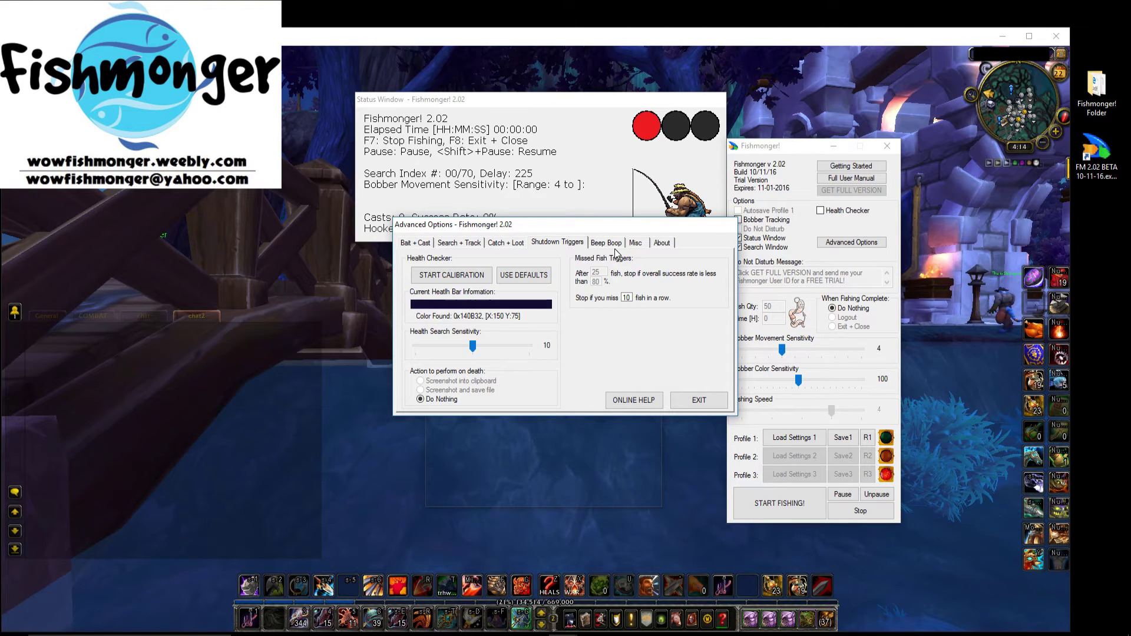
click(635, 243)
click(657, 242)
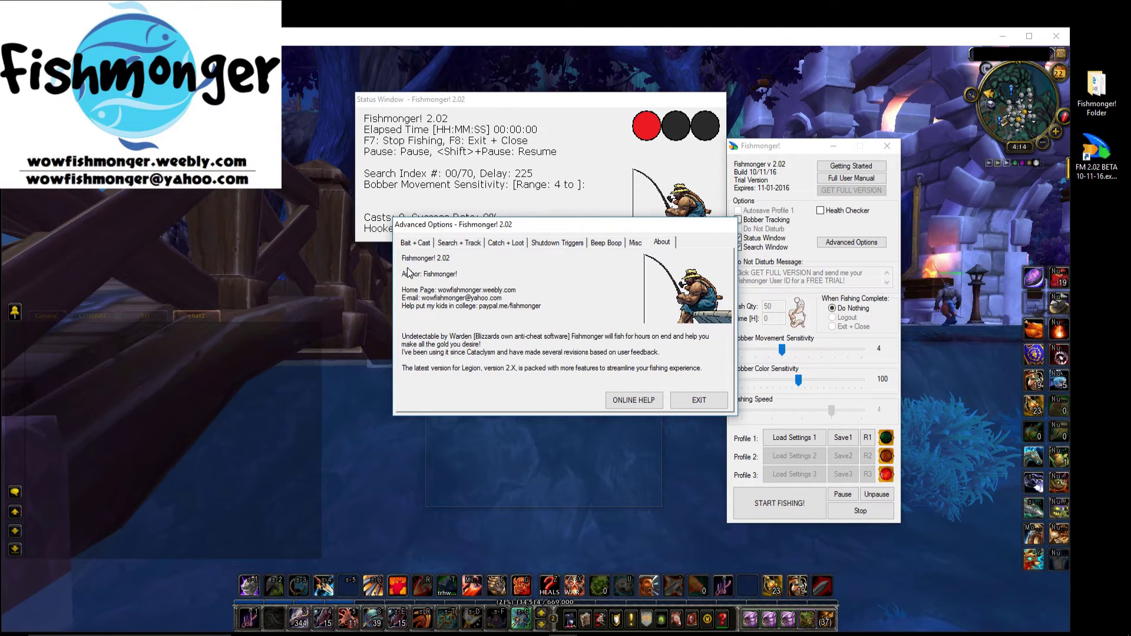
click(700, 401)
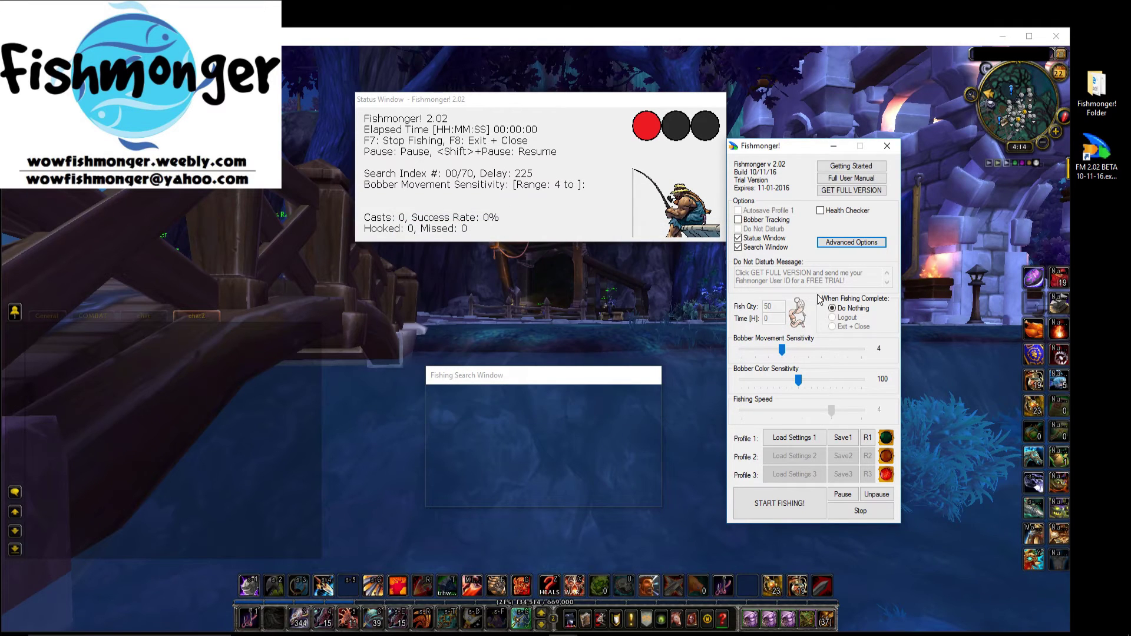
- Open the Unlocker and copy the displayed user ID
click(850, 190)
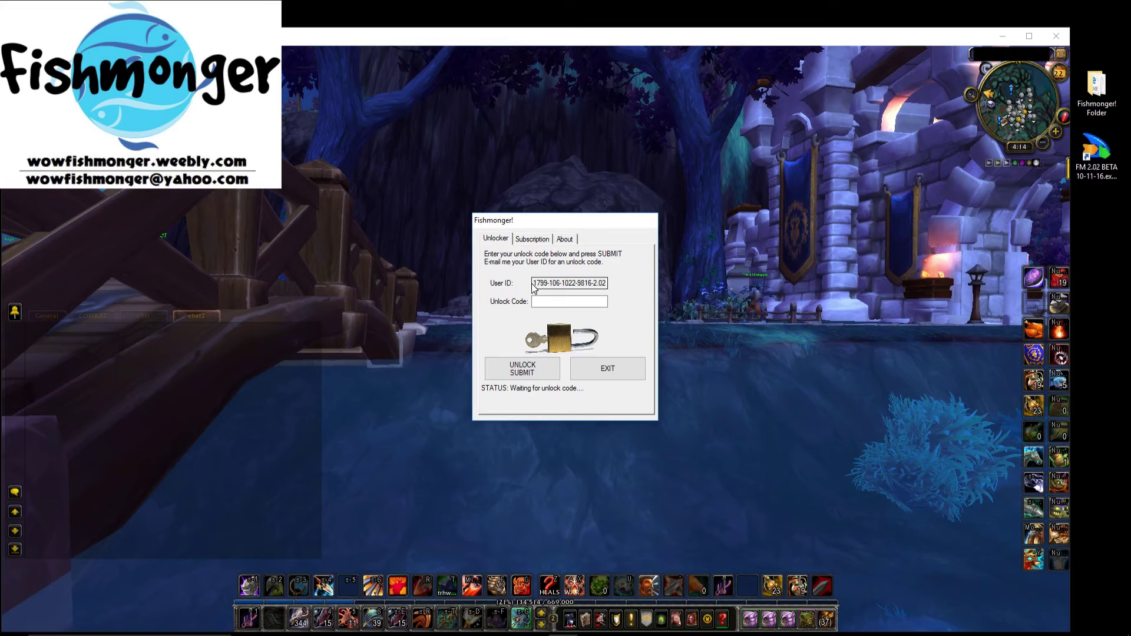
drag(533, 283, 616, 292)
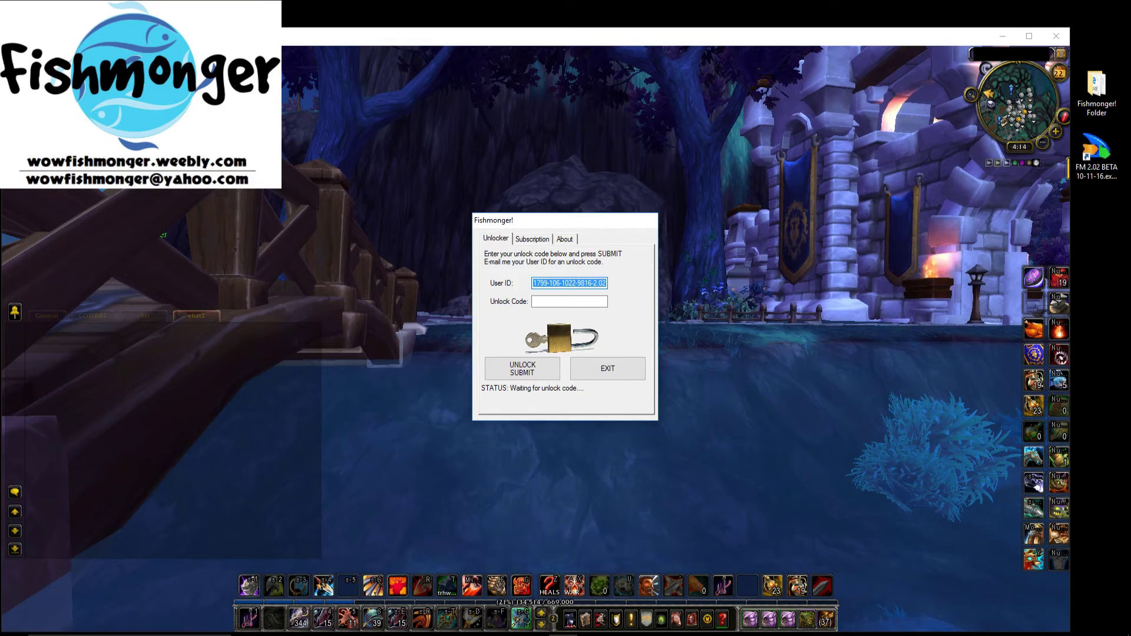
key(alt+Tab)
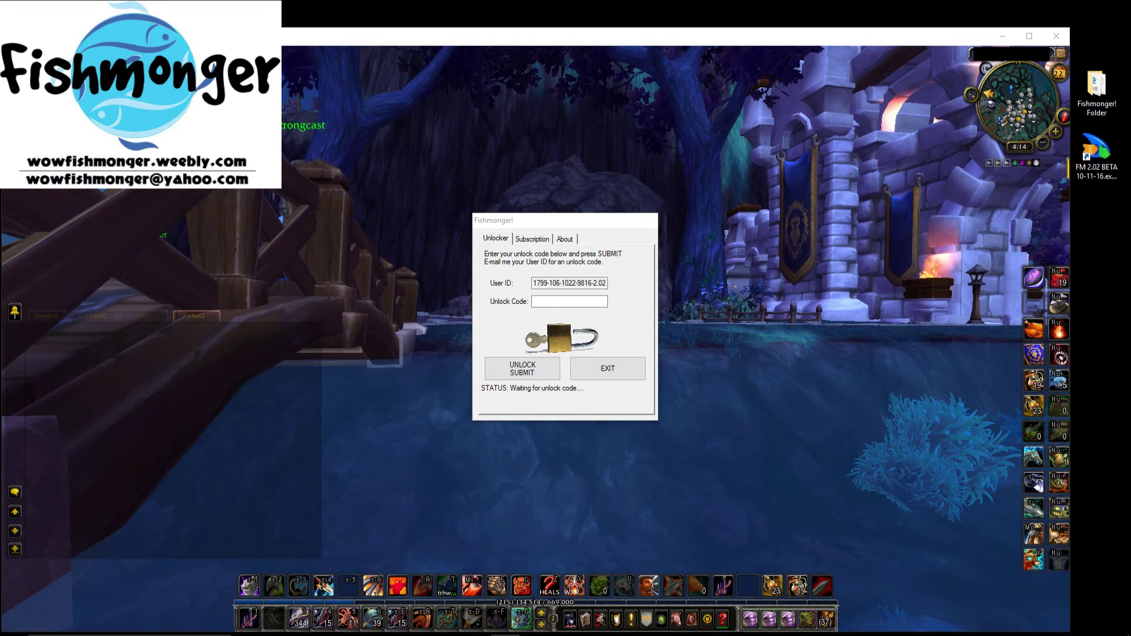
- Enter and submit the unlock code, acknowledge the success message, and exit the Unlocker
click(571, 301)
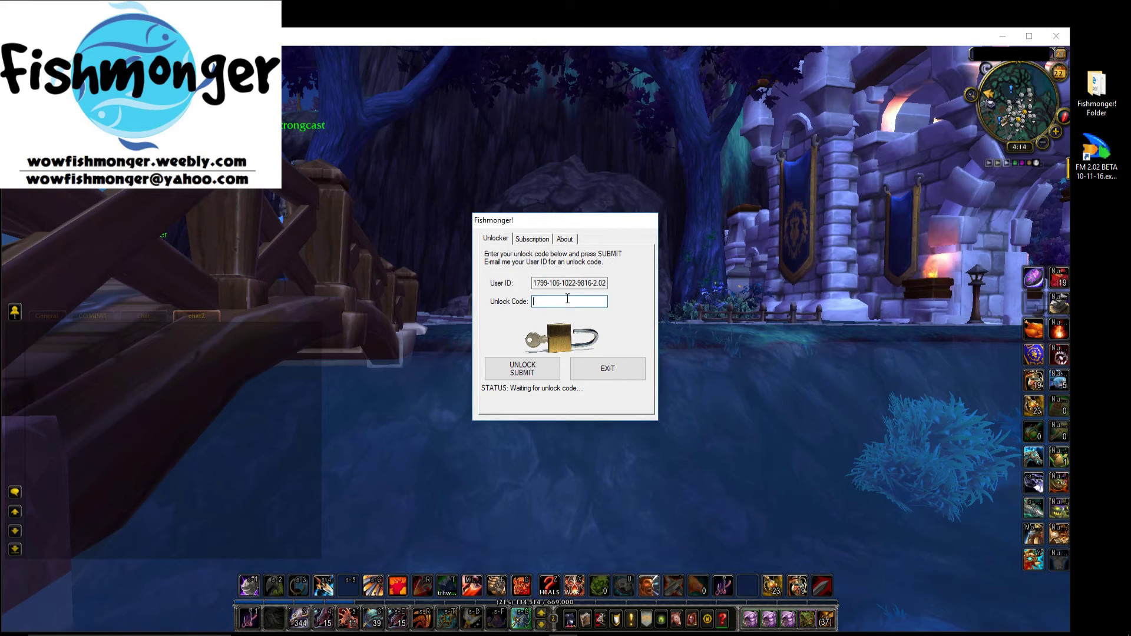
click(534, 367)
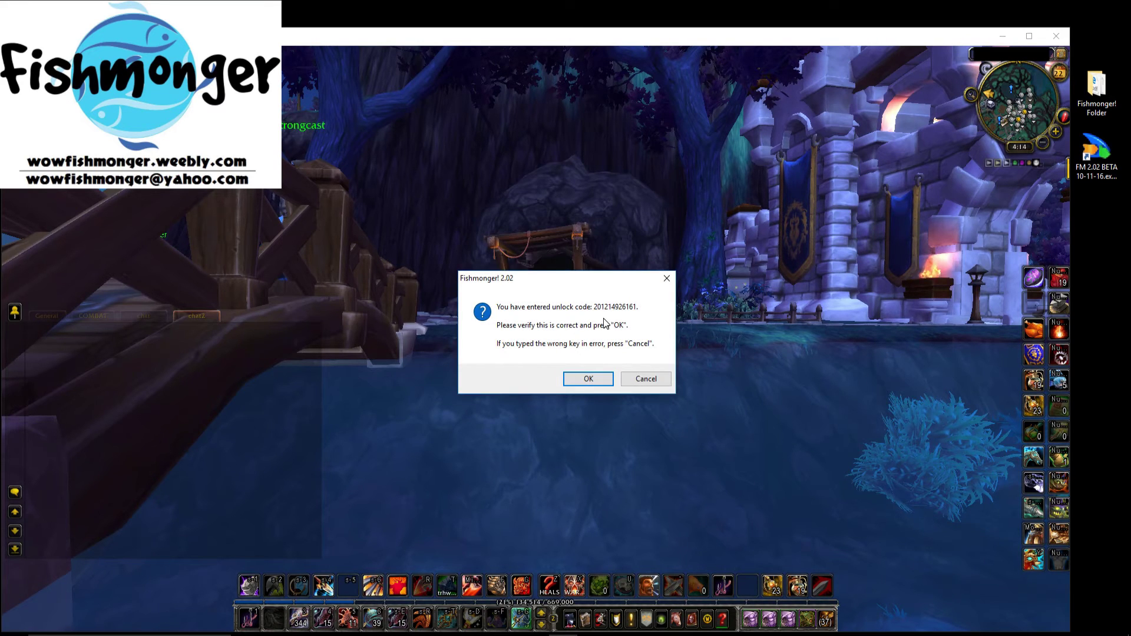
click(588, 380)
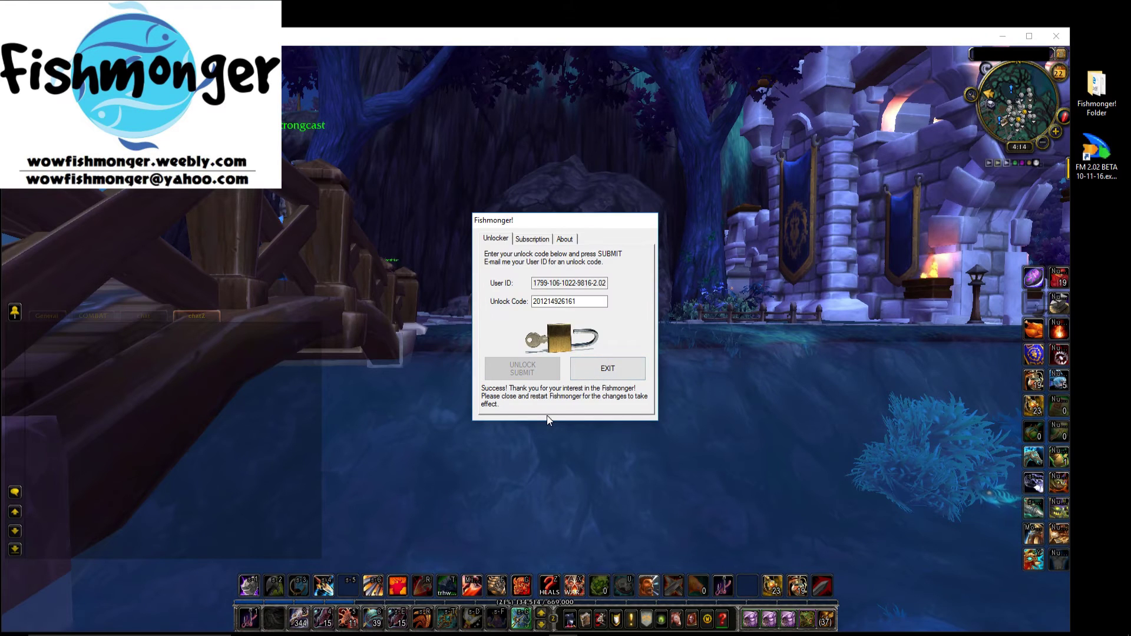
click(606, 371)
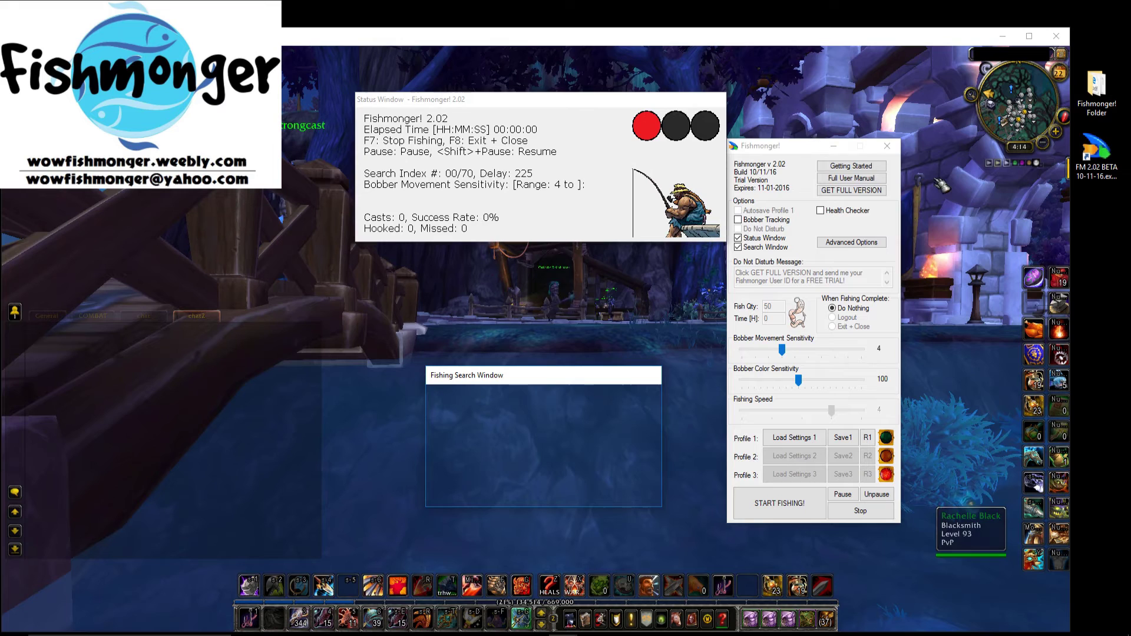
- Close and relaunch Fishmonger! to show the Full Version, then move its main window lower
click(889, 146)
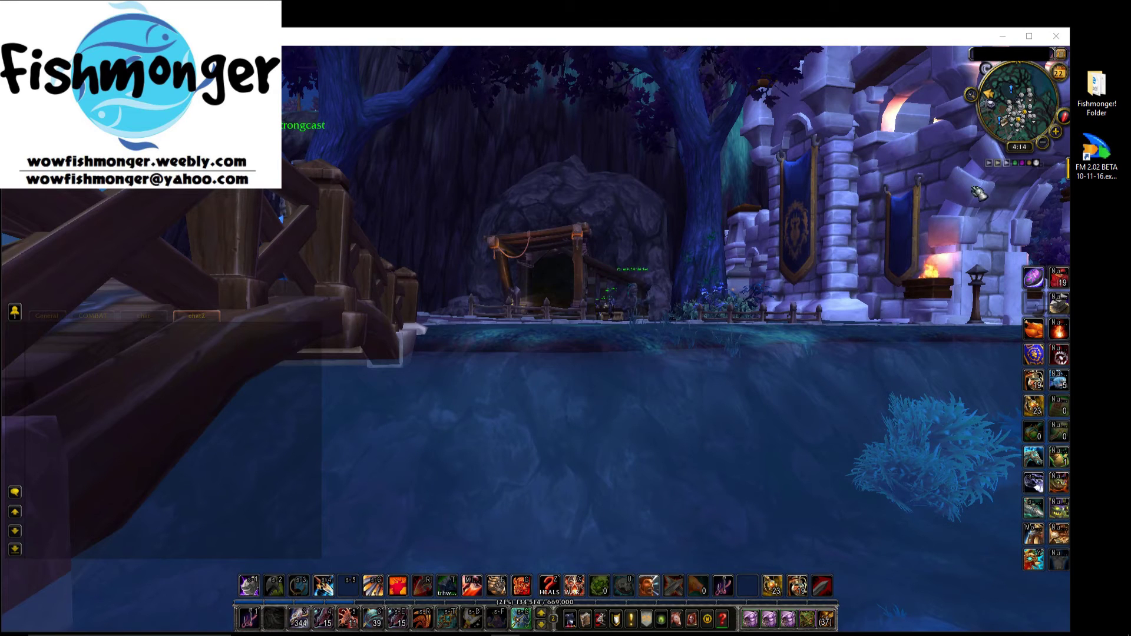
click(815, 239)
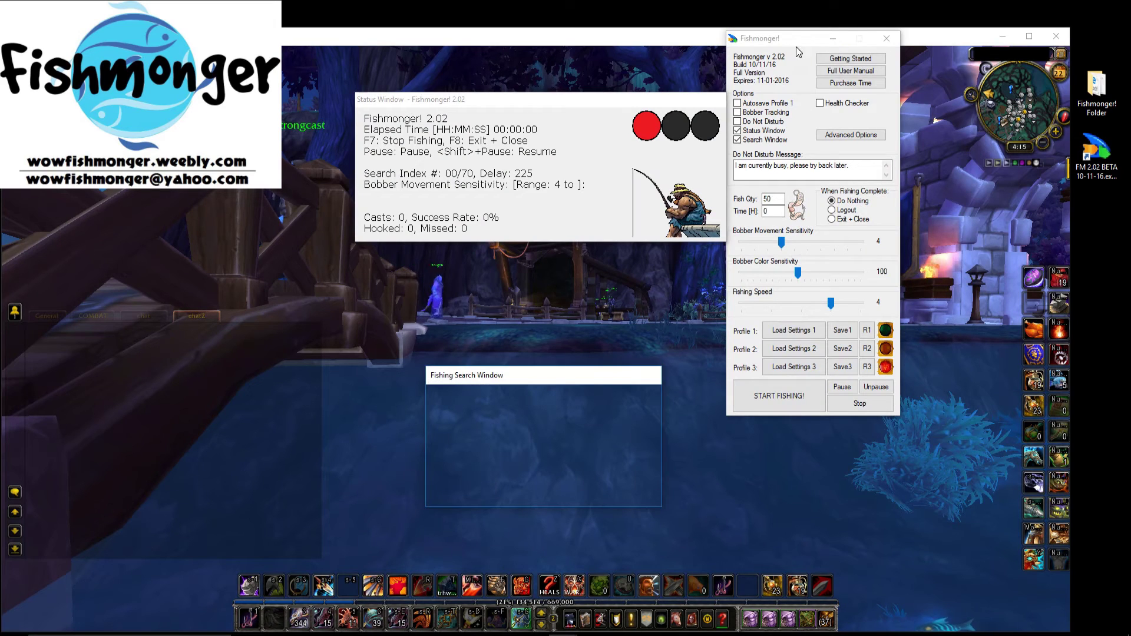
drag(793, 35, 776, 127)
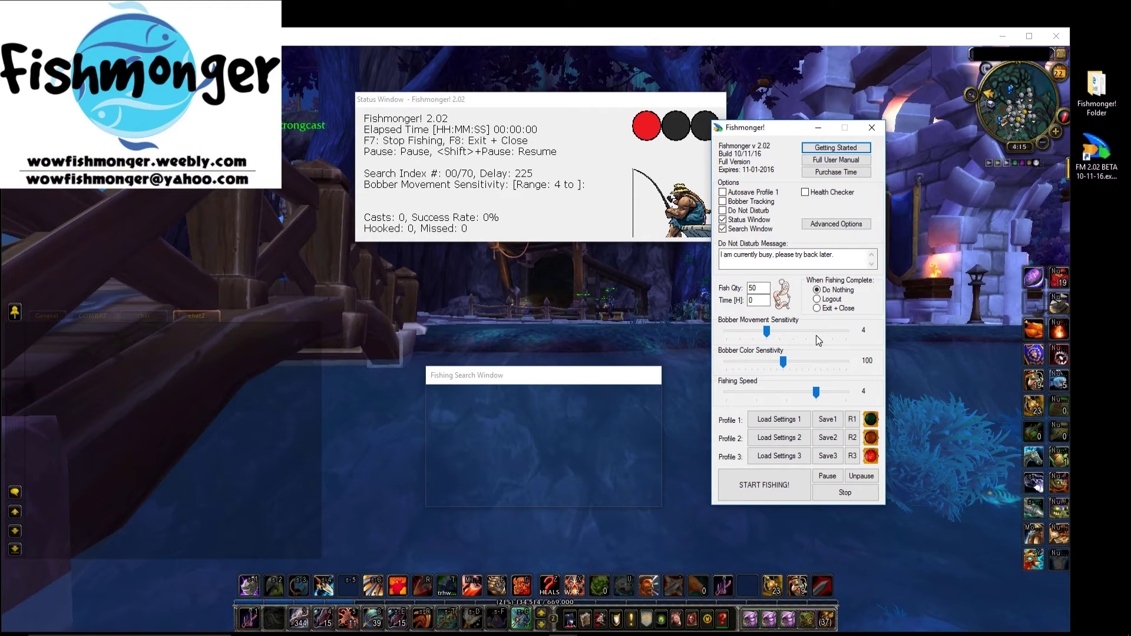
click(836, 224)
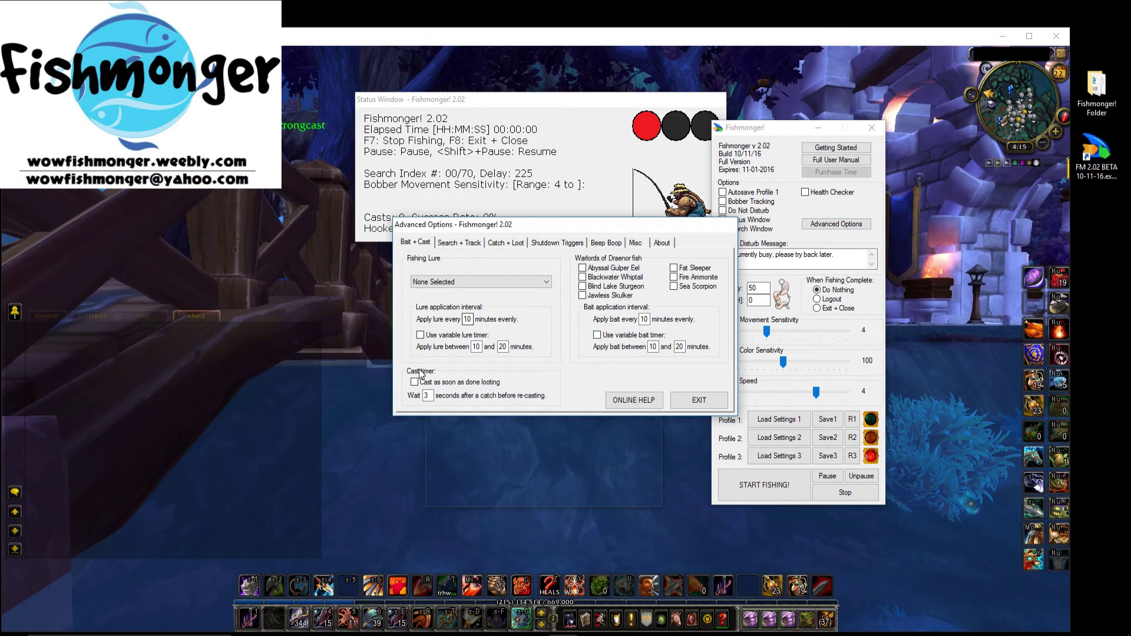
click(459, 242)
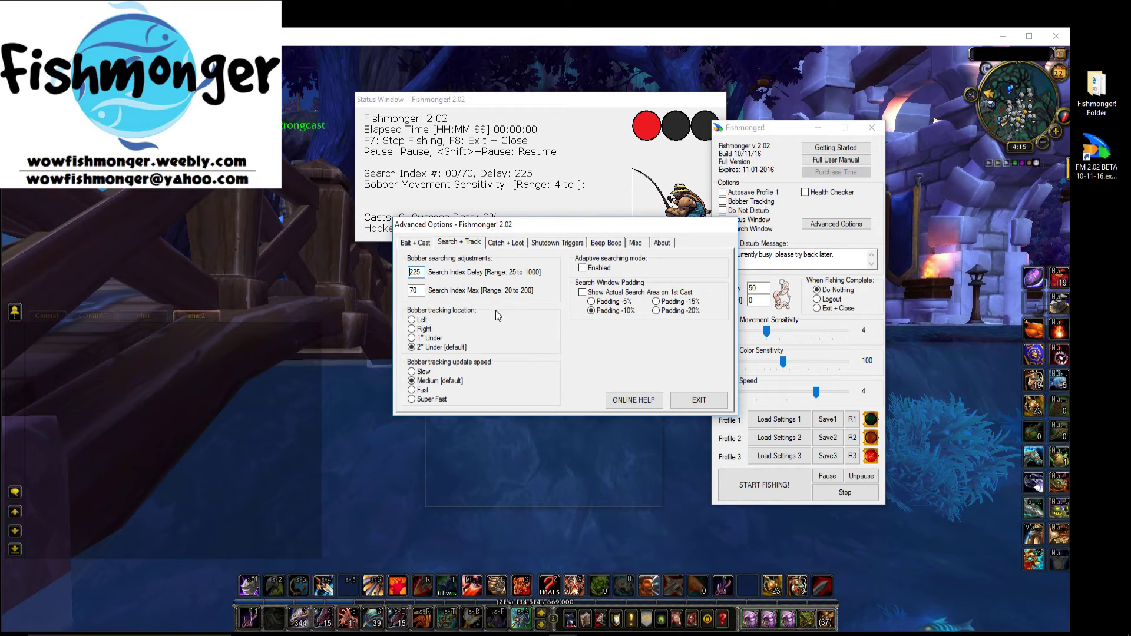
click(508, 243)
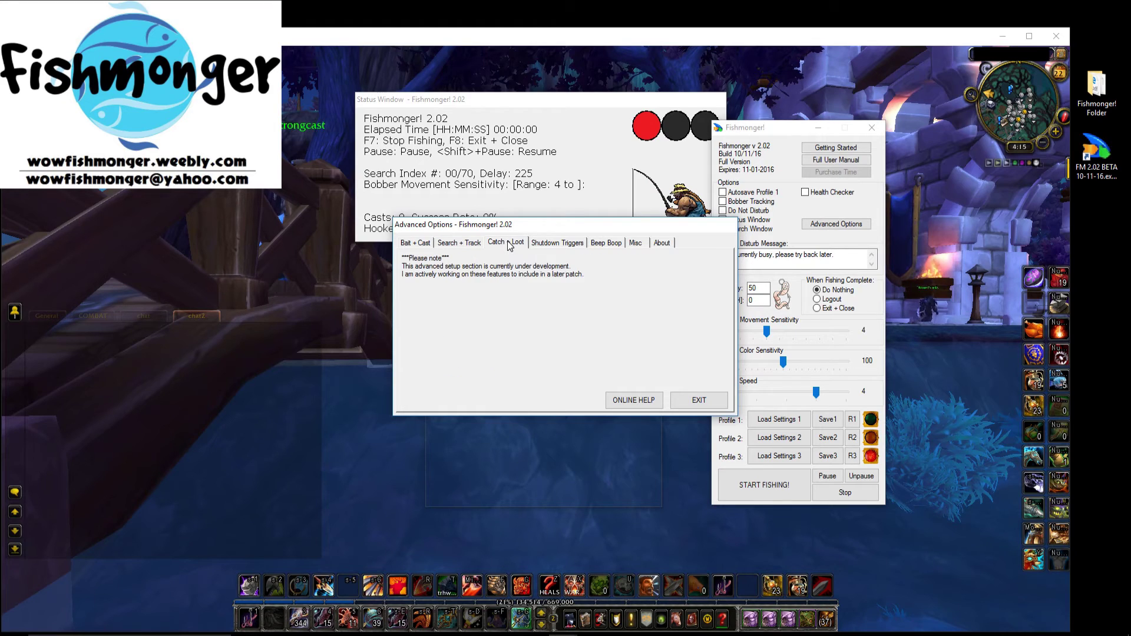
click(607, 242)
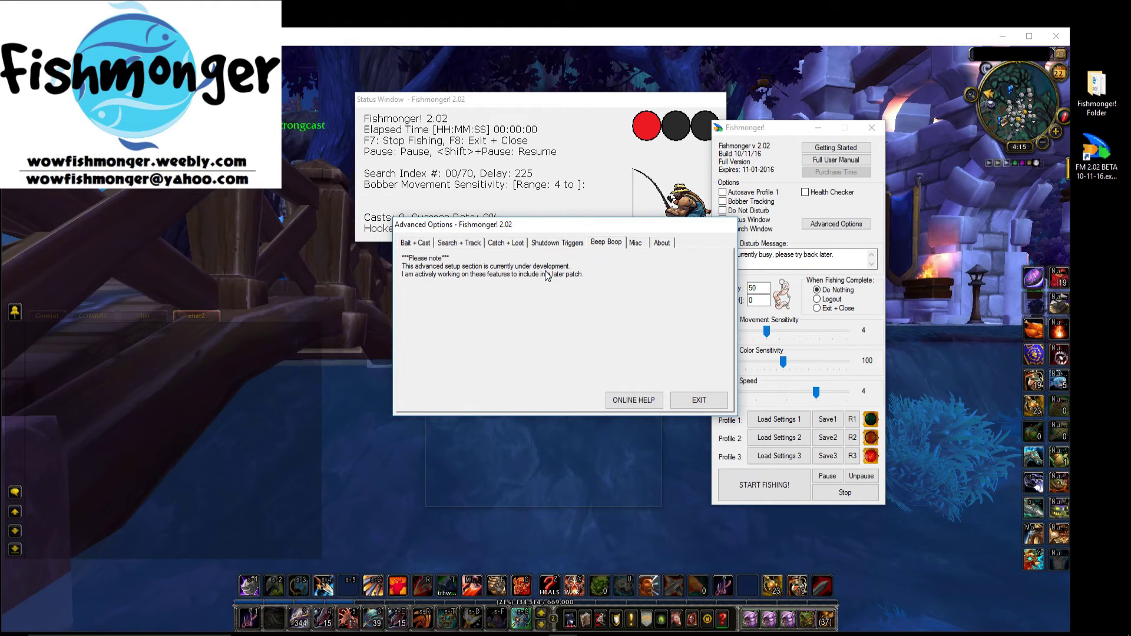
click(551, 245)
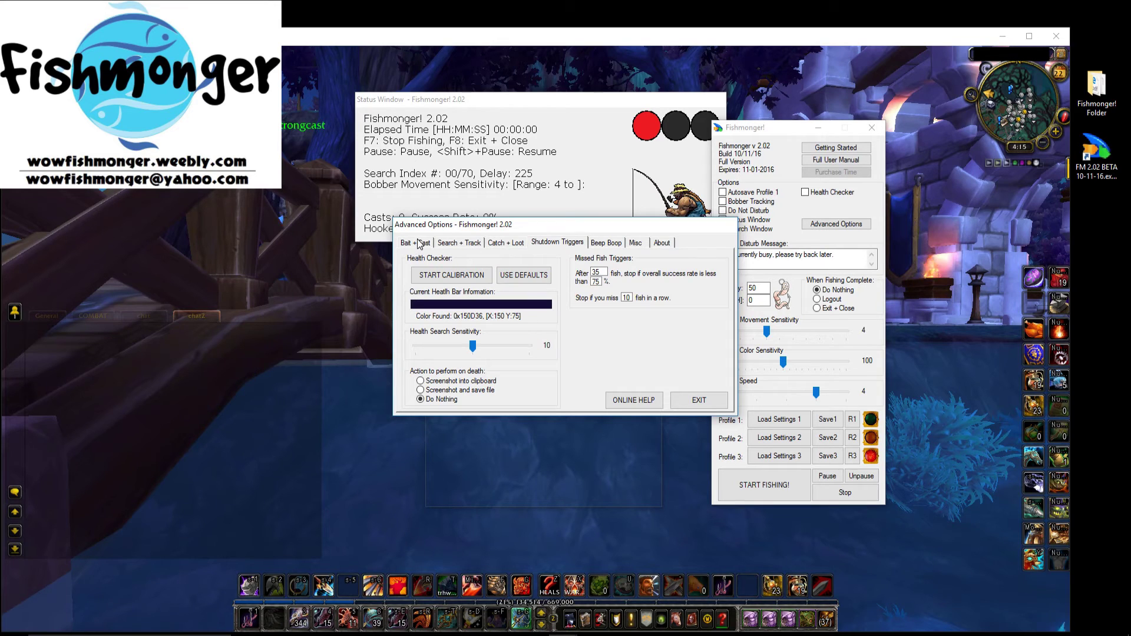
click(417, 244)
click(698, 401)
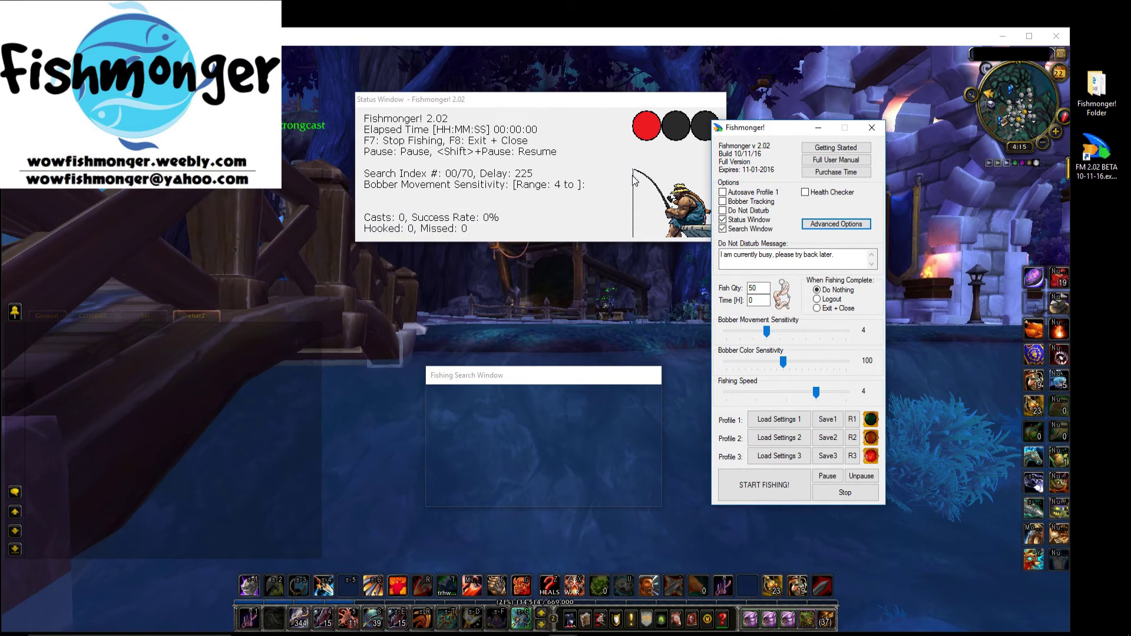
- Enter the three subscription codes on the Purchase Time Subscription tab, submit them, then exit
click(836, 172)
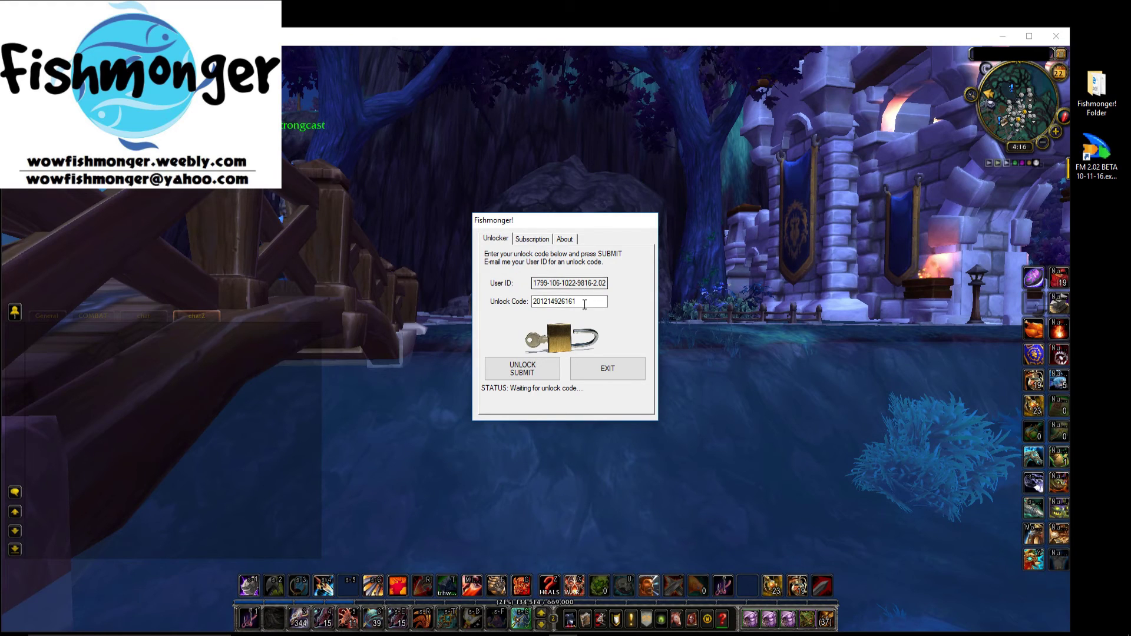
click(537, 240)
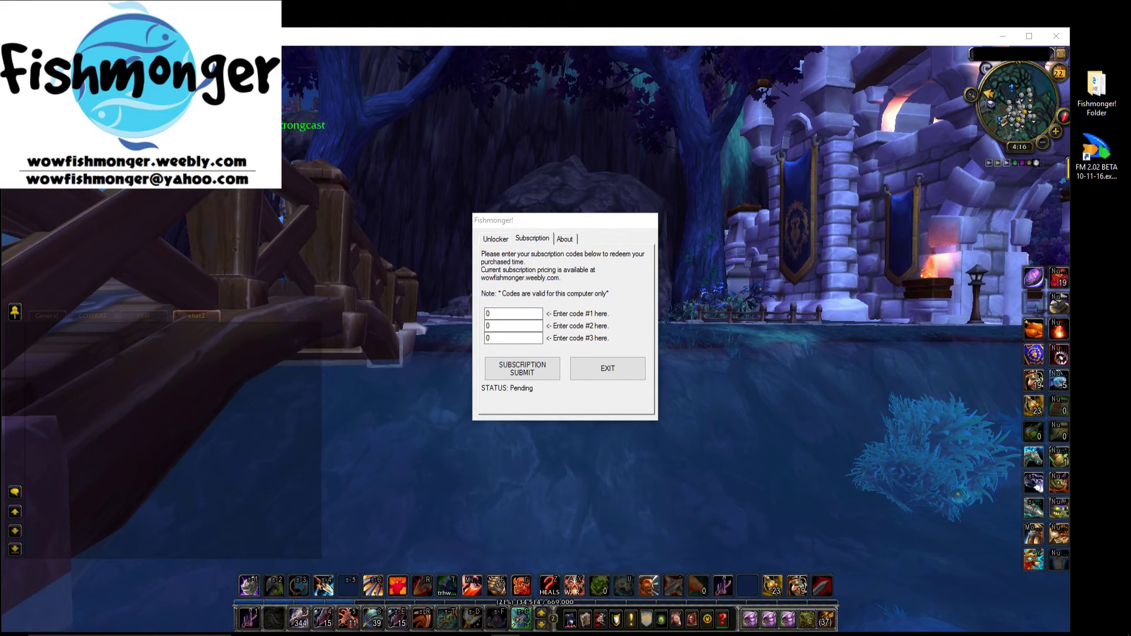
key(alt+Tab)
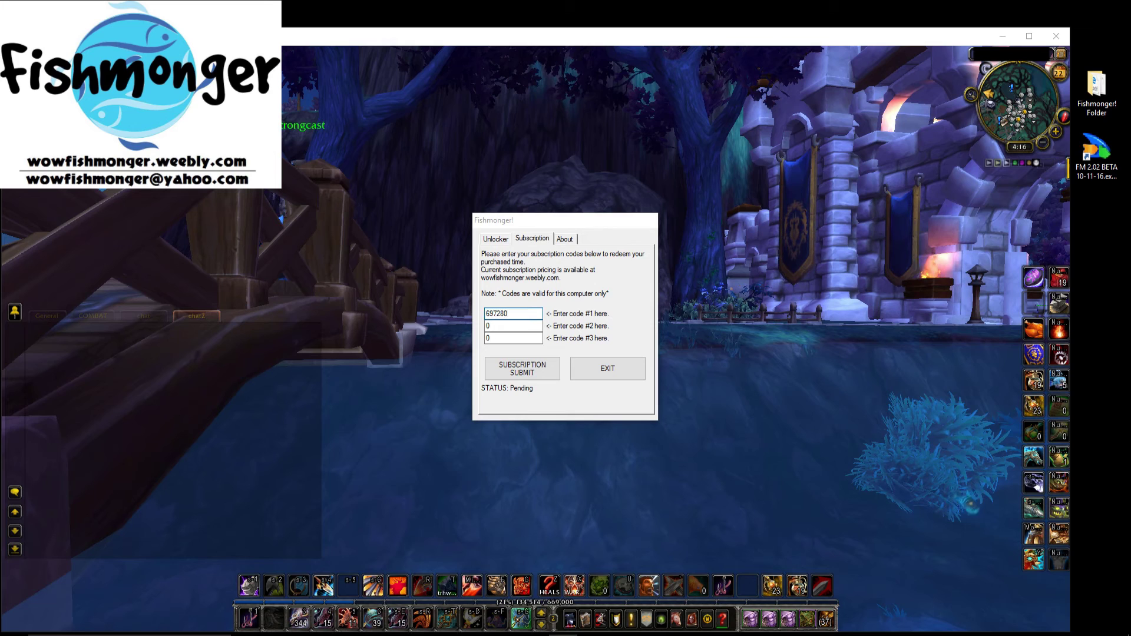
key(Tab)
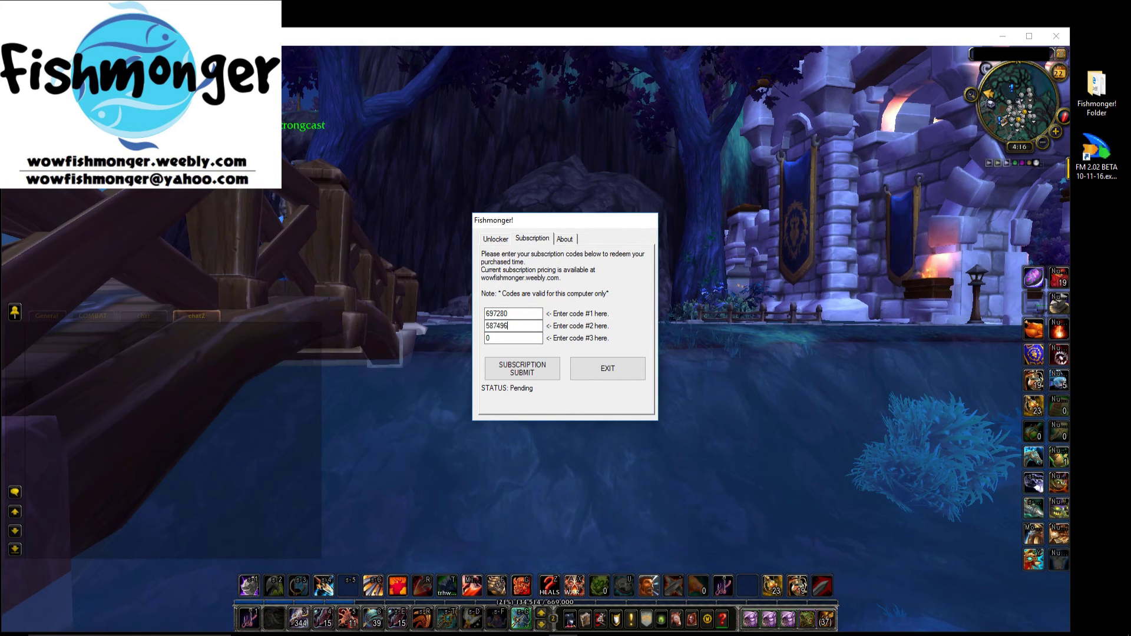
key(Tab)
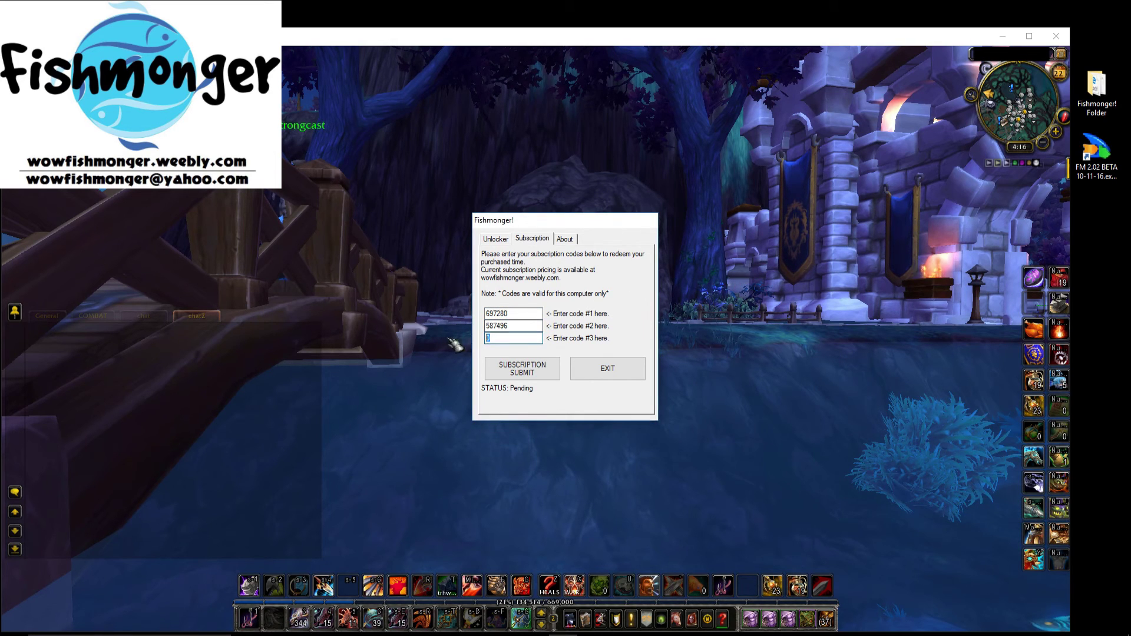
click(522, 369)
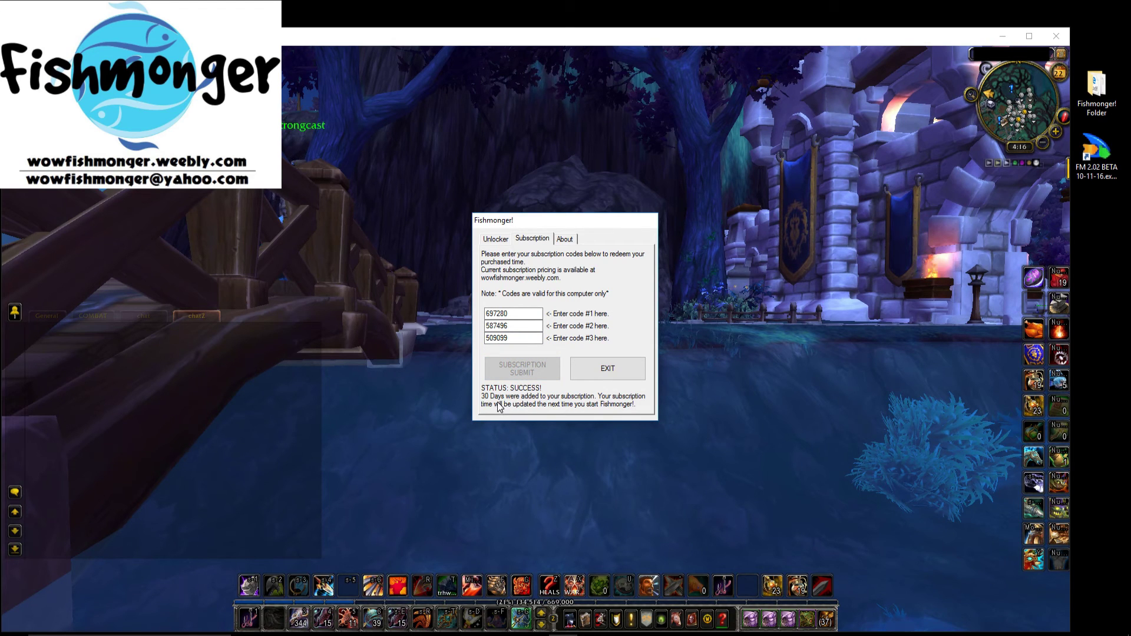
click(615, 380)
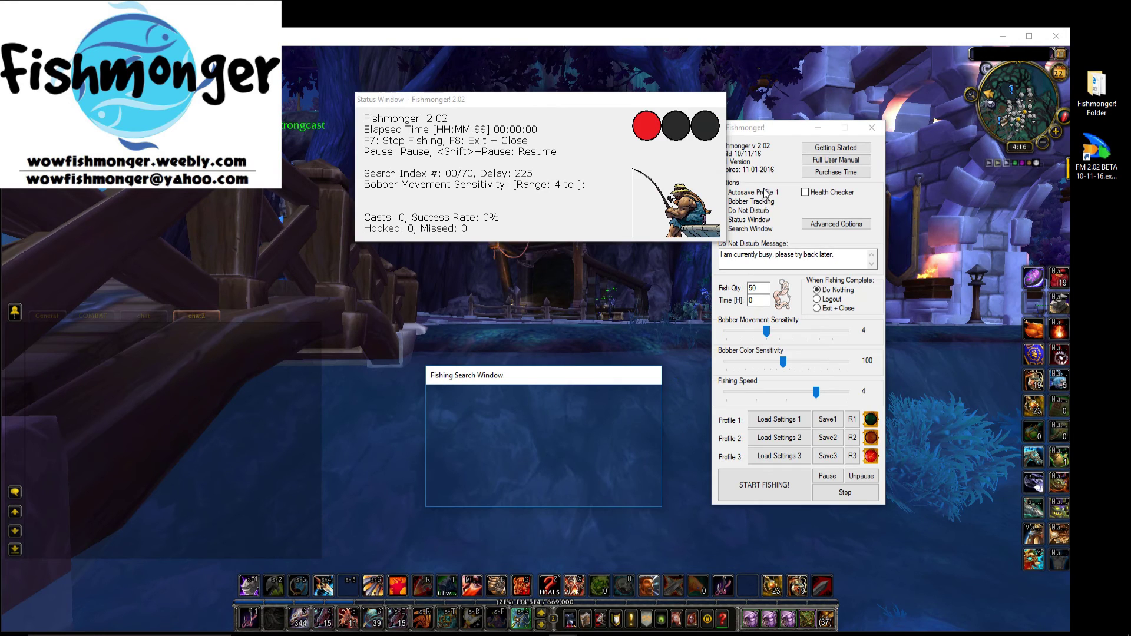
- Restart Fishmonger! so it shows expiry 12-01-2016, and move its main window lower
click(872, 127)
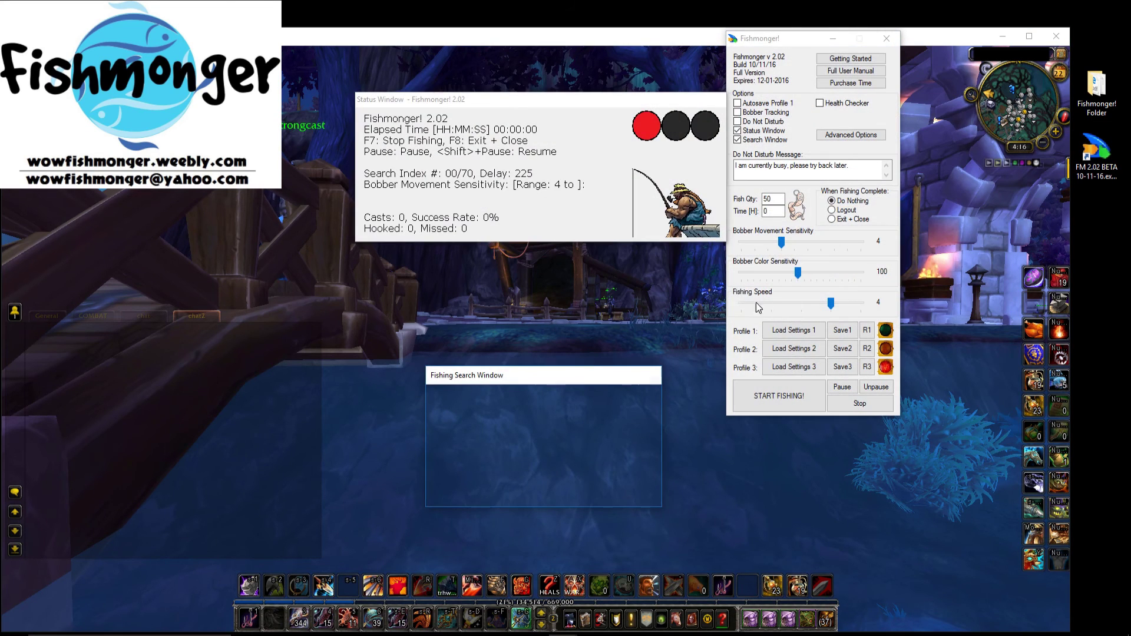
drag(788, 42, 791, 173)
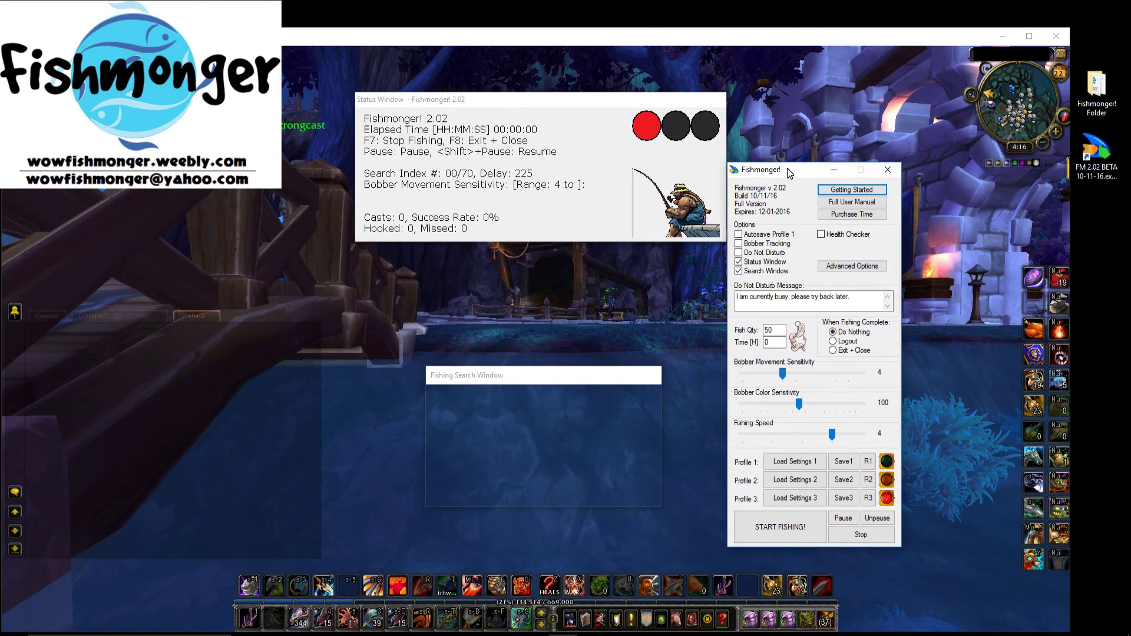